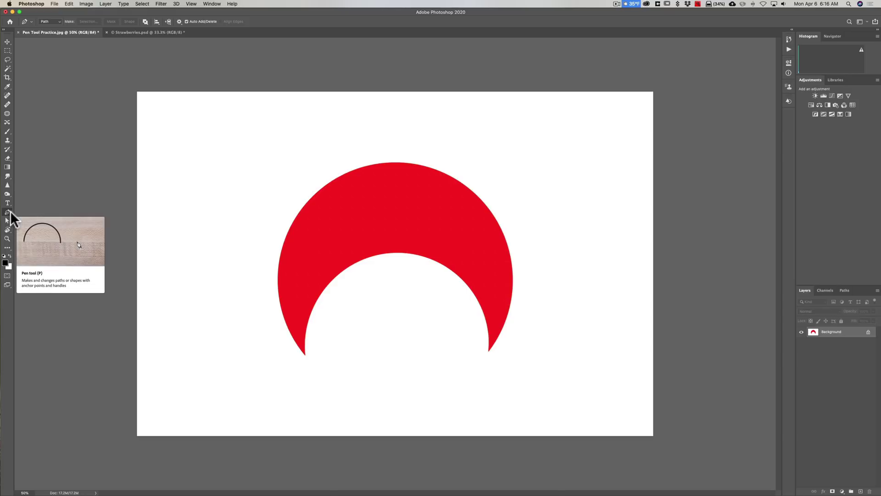
Activate the Pen tool and set its tool mode to Path.
right_click(9, 212)
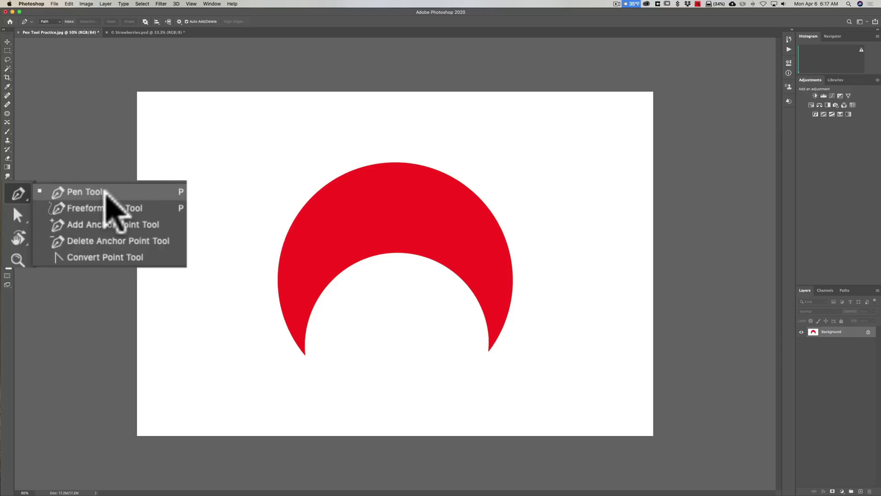
left_click(43, 211)
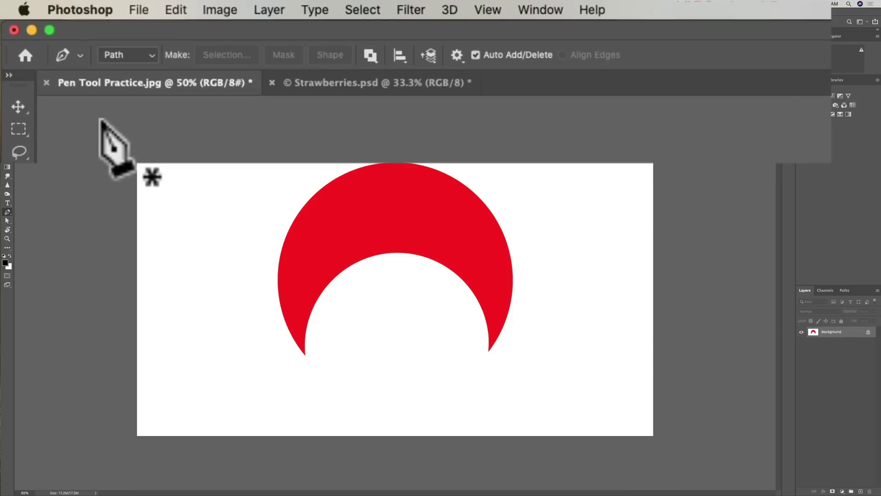
left_click(151, 54)
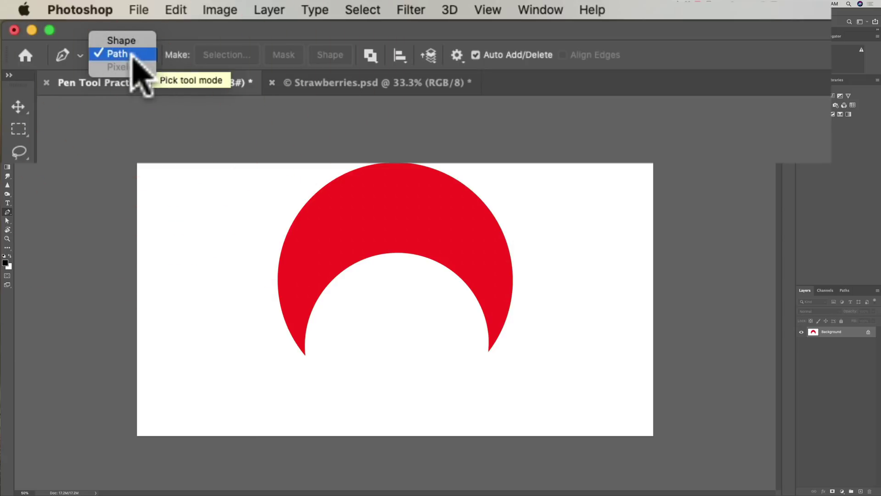
left_click(132, 55)
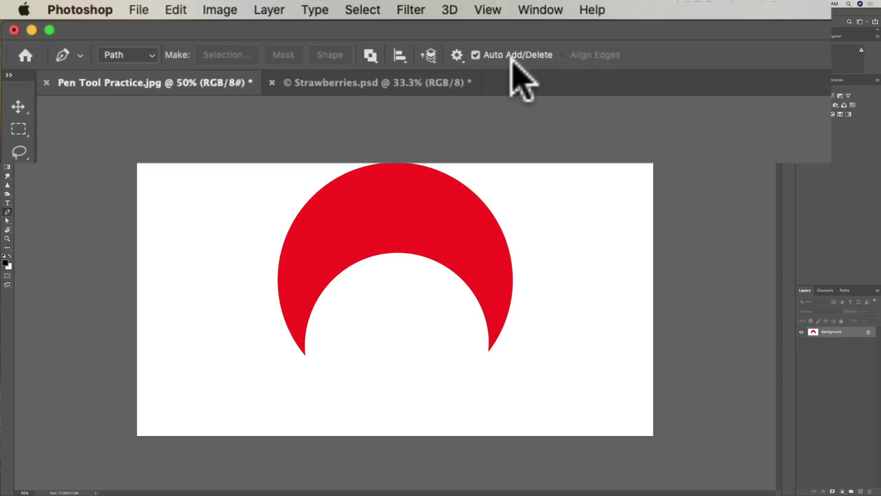
left_click(460, 59)
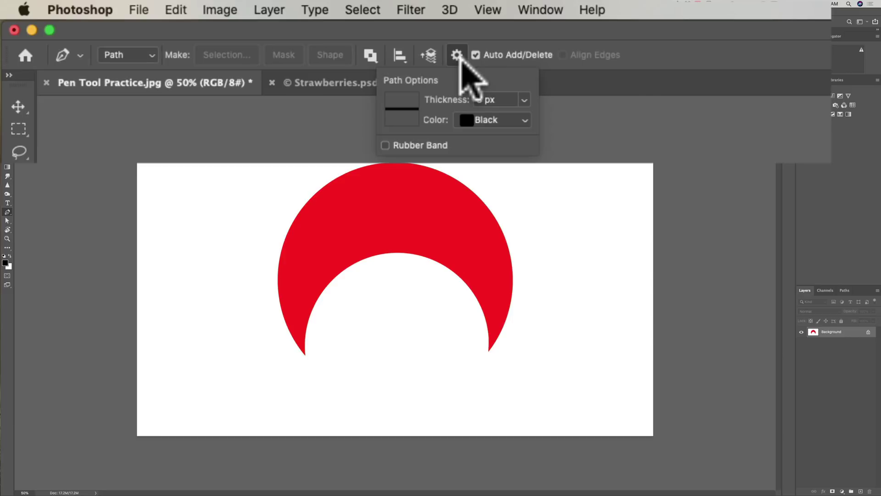
left_click(458, 54)
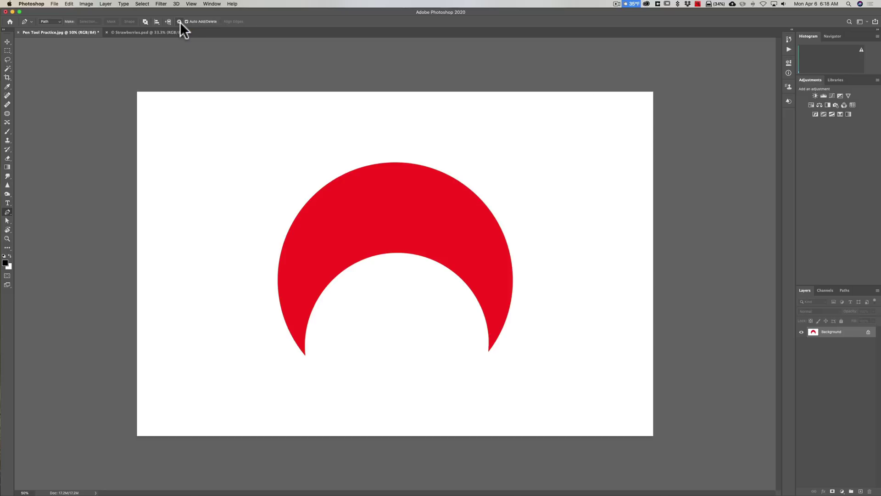
right_click(9, 213)
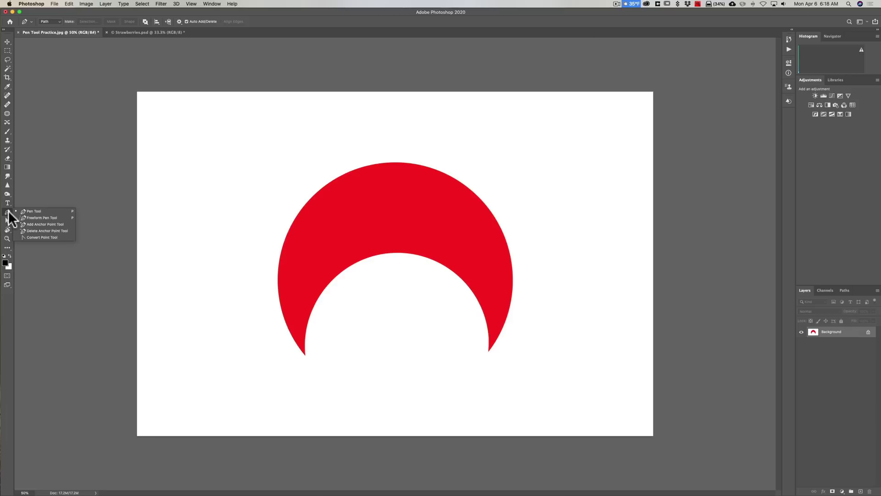
left_click(8, 212)
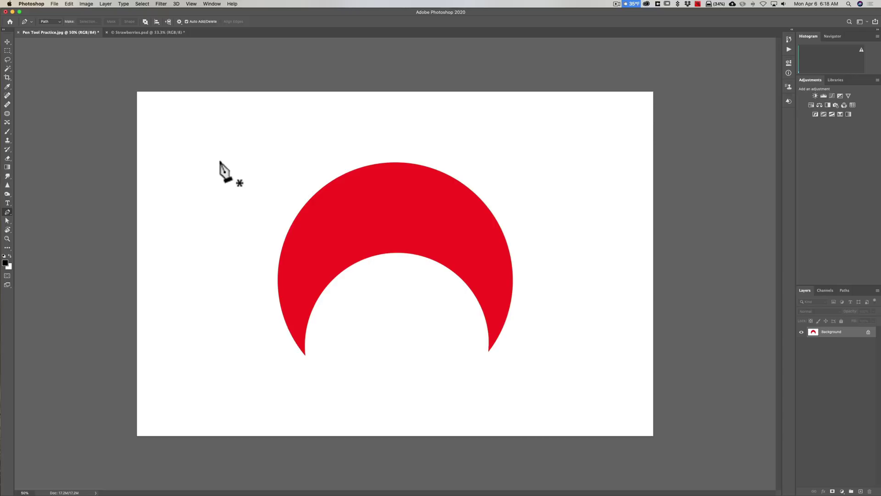
Draw a closed practice path above the red crescent, with straight segments and a curved end on its right side.
left_click(252, 108)
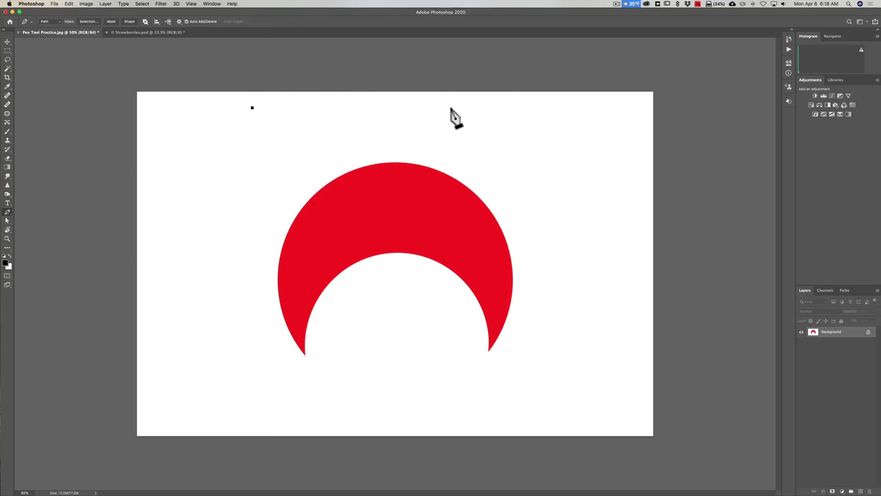
left_click(394, 107)
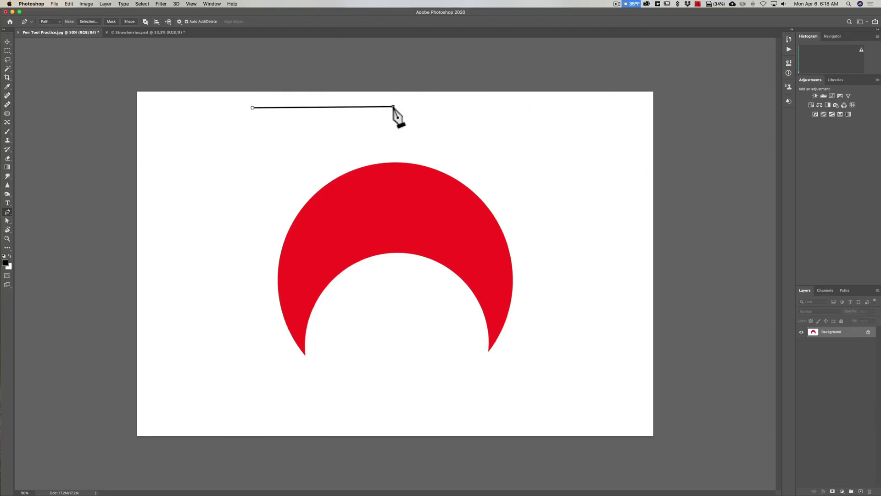
left_click(515, 110)
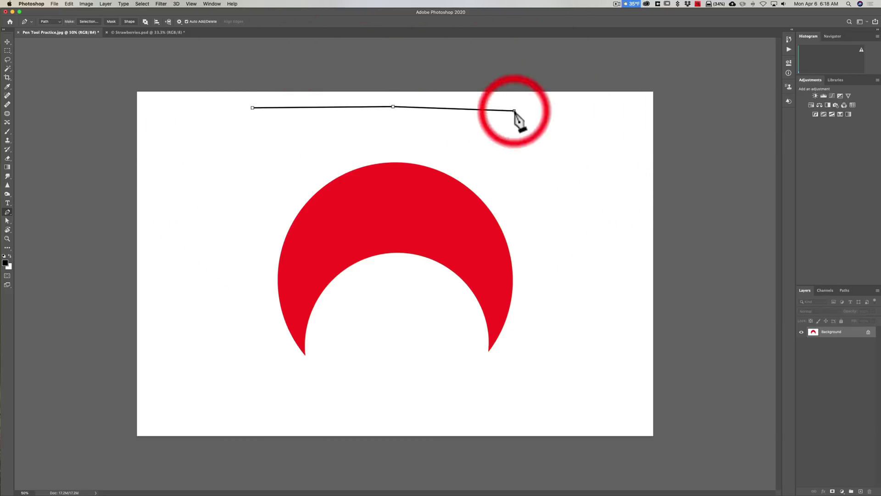
left_click(543, 153)
left_click_drag(543, 153, 527, 179)
left_click(470, 144)
left_click(411, 140)
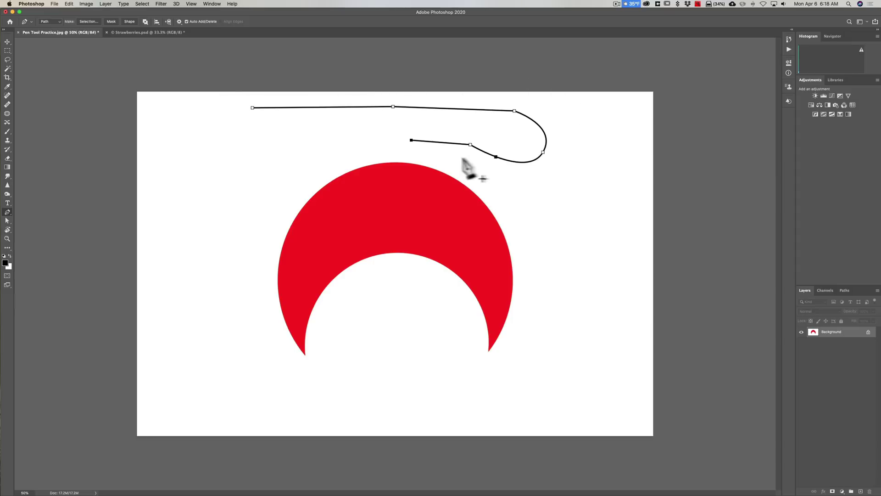
left_click(253, 108)
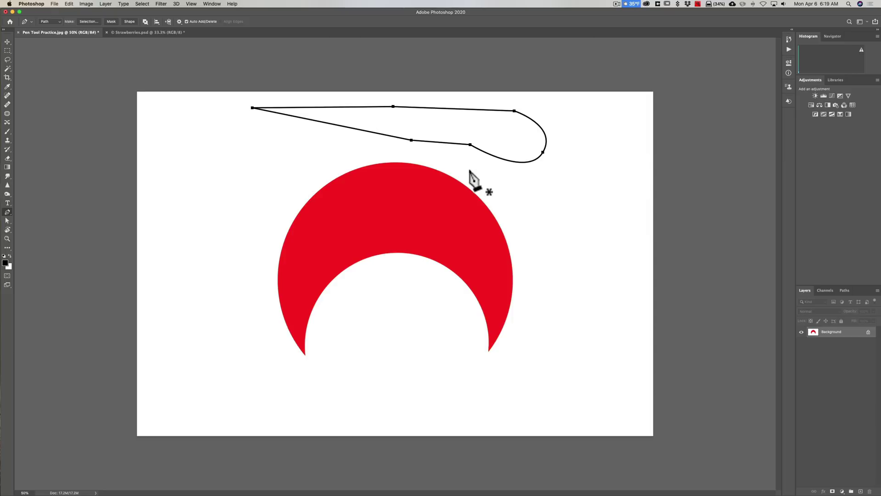
Make a new anti-aliased selection from the closed practice path with a feather radius of 1 pixel.
right_click(453, 123)
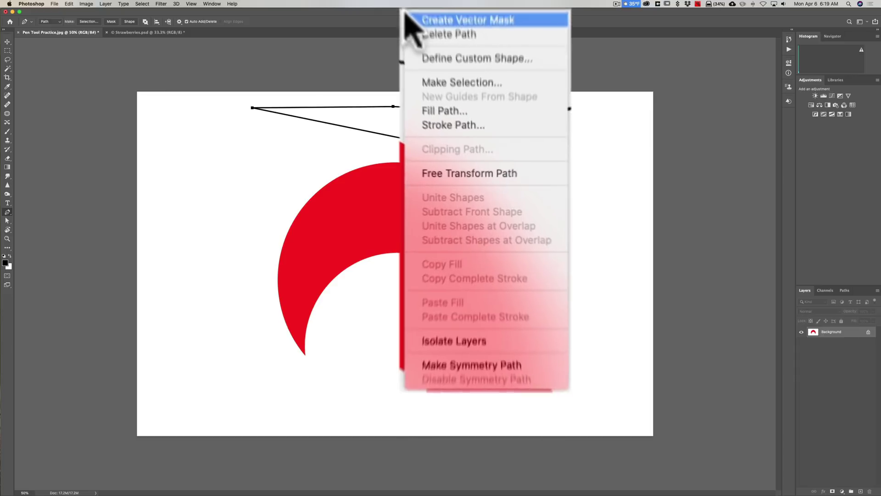
left_click(434, 79)
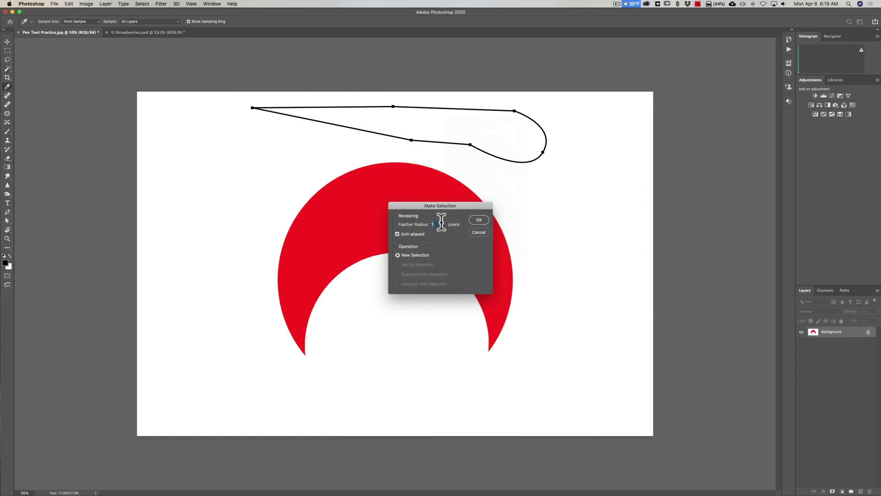
left_click(478, 220)
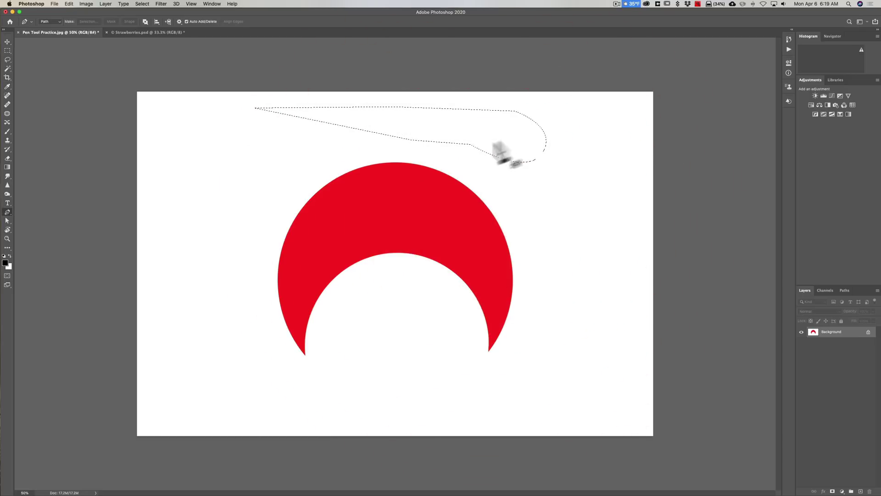
Revert the document to its Open history state, discarding the practice path and selection.
left_click(789, 39)
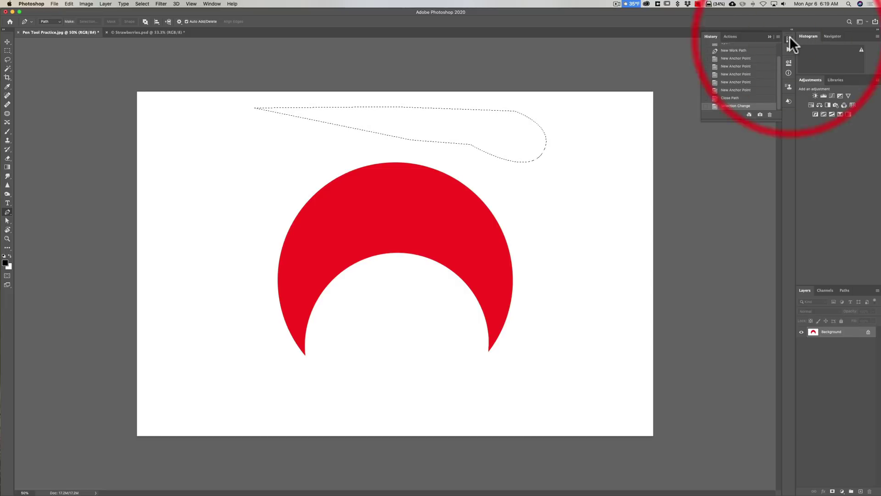
left_click(727, 58)
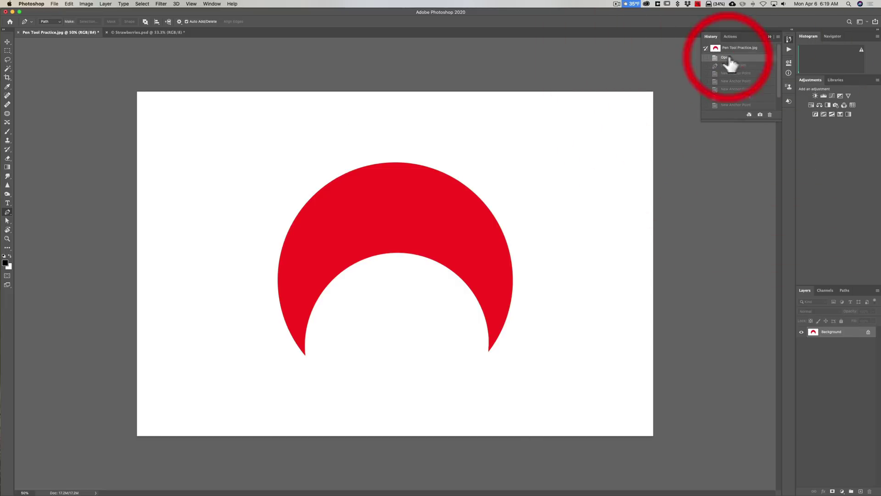
left_click(770, 37)
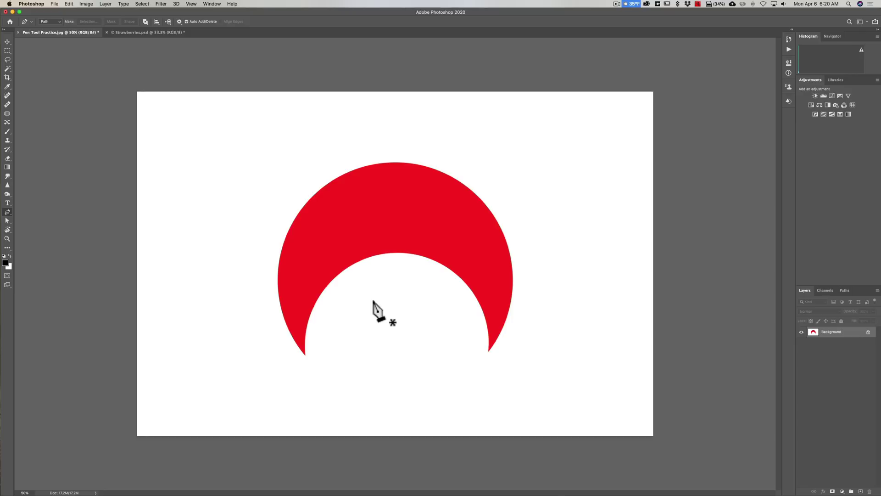
Start a path at the crescent's left tip and curve its first segment along the outer edge to the upper left.
left_click(305, 355)
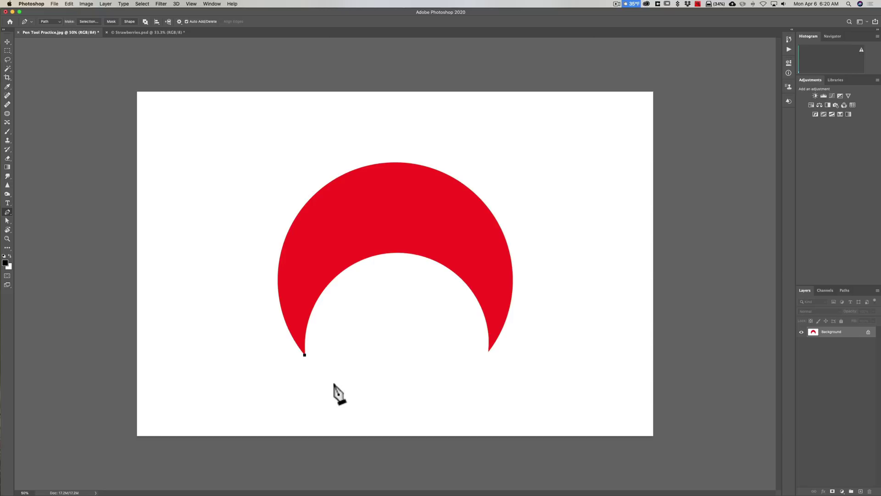
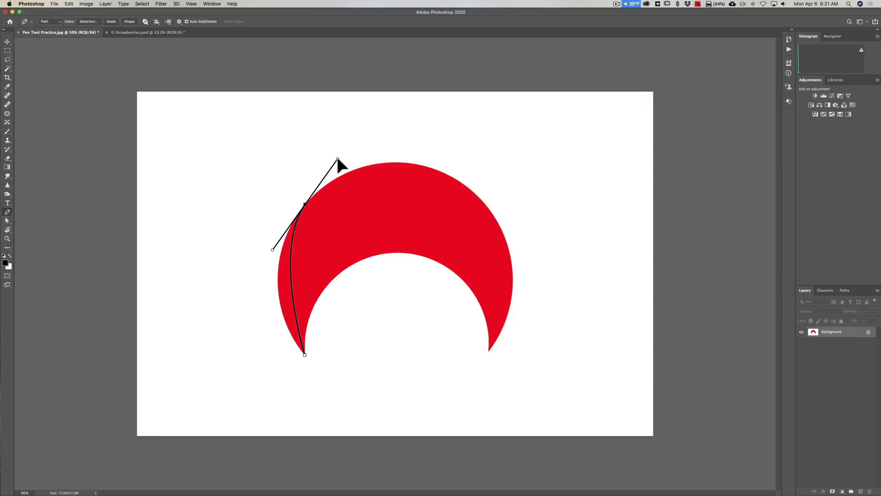
left_click_drag(338, 159, 366, 125)
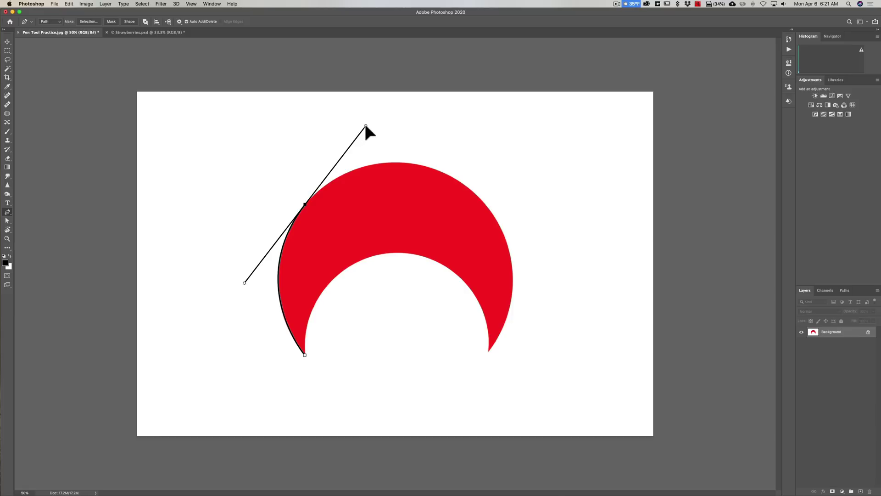
Try to place a curved anchor point on the end of the upper direction handle, and undo it.
left_click(365, 126)
left_click_drag(366, 125, 434, 137)
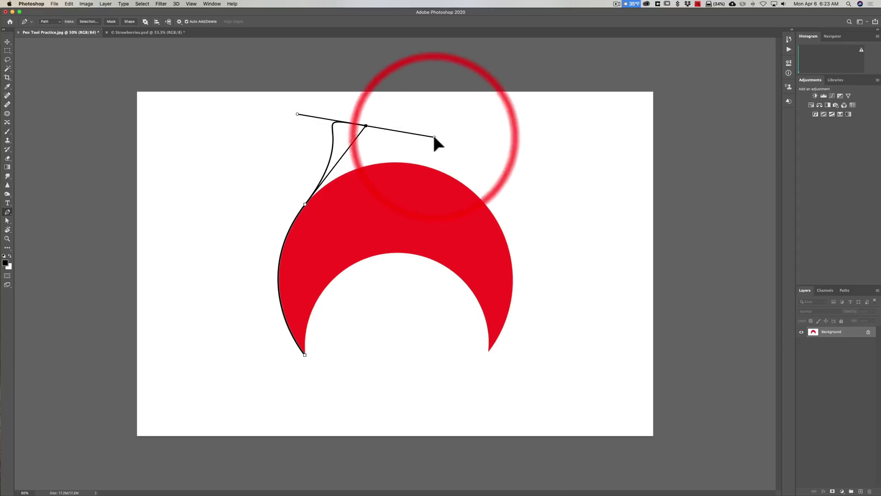
key("super")
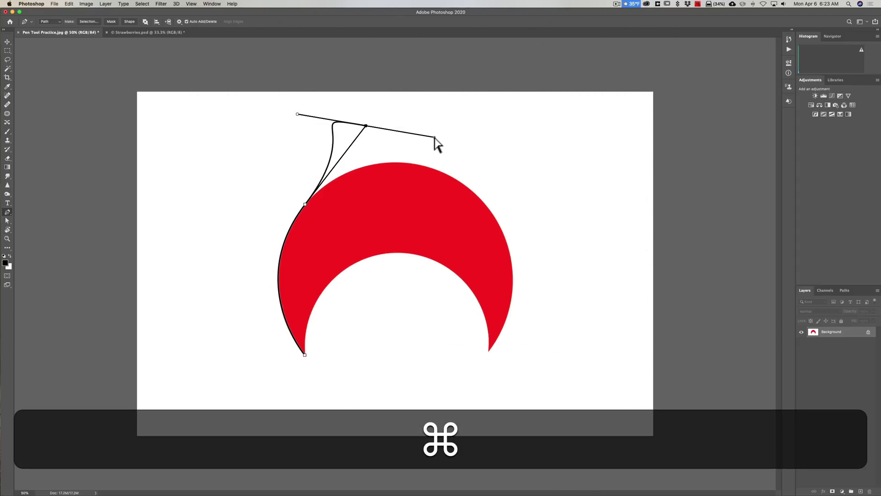
key("super+z")
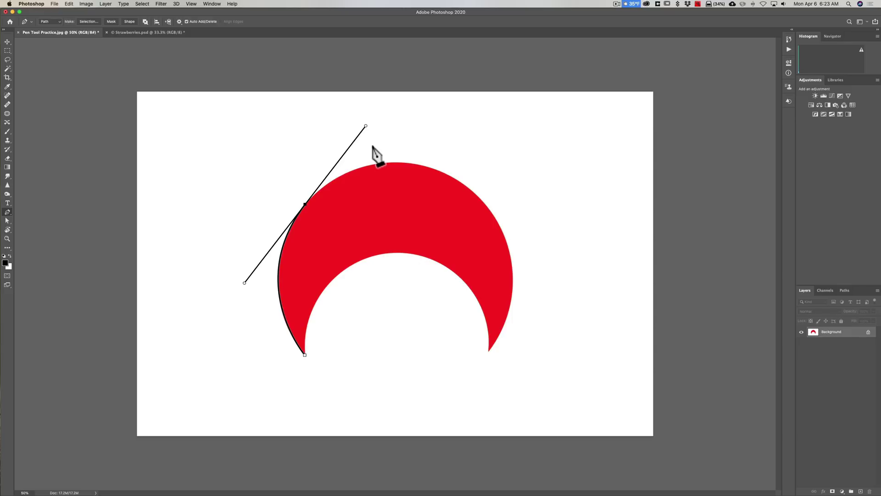
Shorten the upper-left anchor's outgoing direction handle so it ends on the crescent's edge close to the anchor.
key("alt")
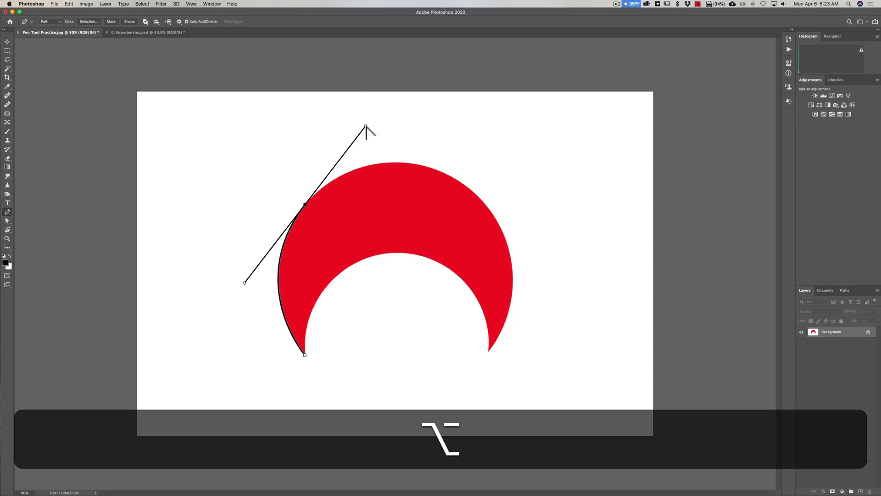
left_click_drag(365, 125, 310, 197)
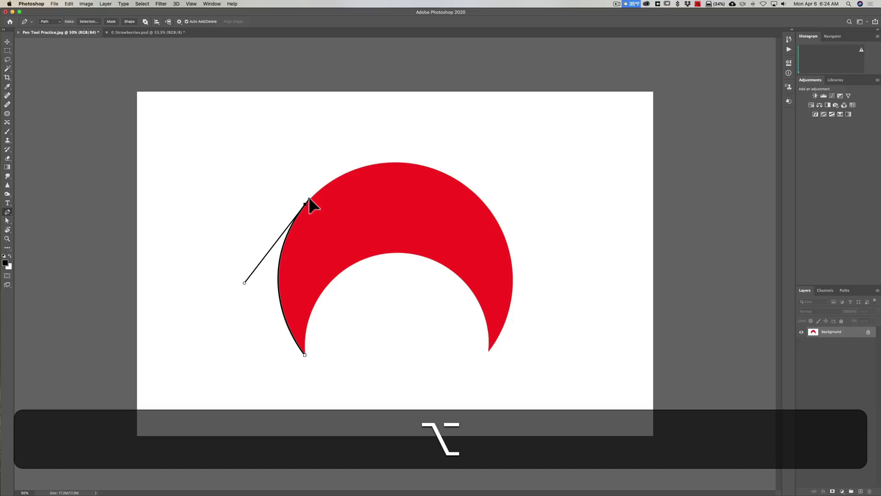
left_click(309, 198, "alt")
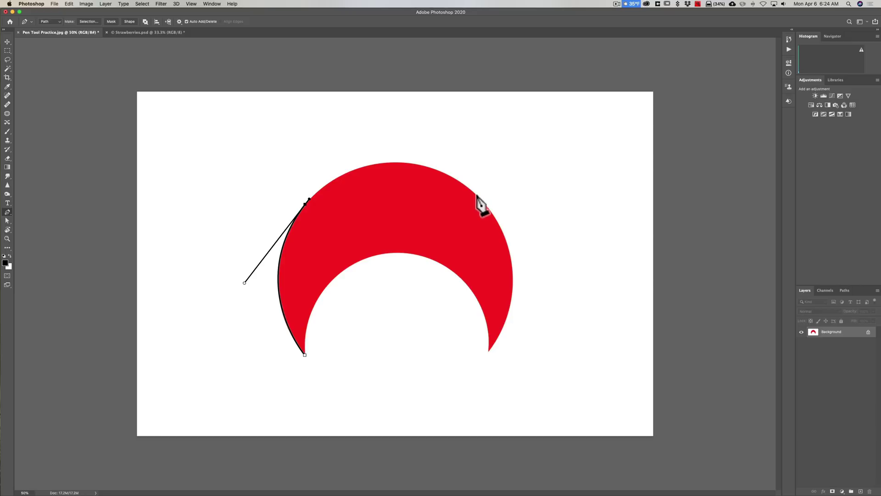
Curve the path over the crescent's top to an anchor on its upper-right edge, and shorten that anchor's outgoing handle to the edge.
left_click_drag(477, 195, 567, 270)
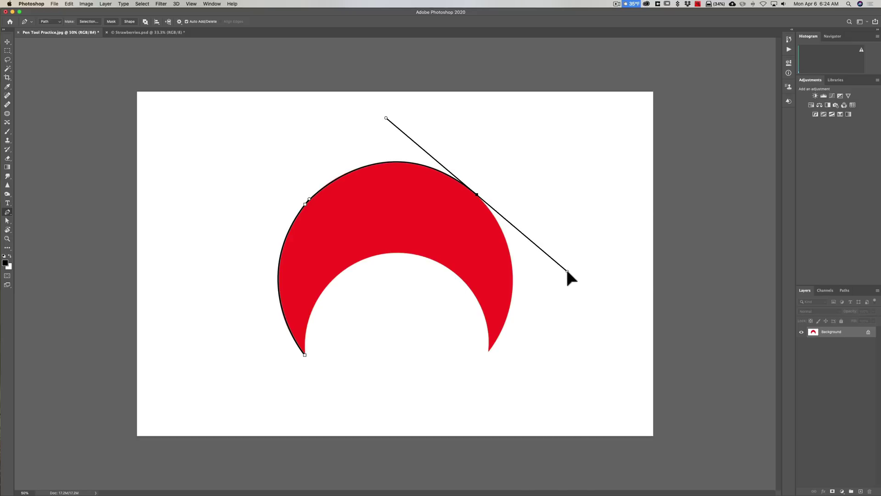
left_click_drag(568, 270, 567, 271)
key("alt")
scroll(569, 273, "down", 2)
left_click_drag(508, 269, 452, 222)
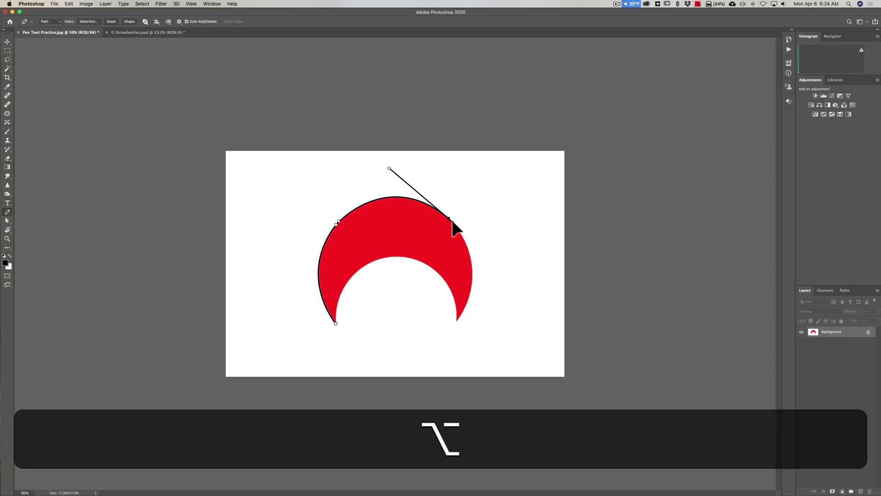
left_click(453, 221, "alt")
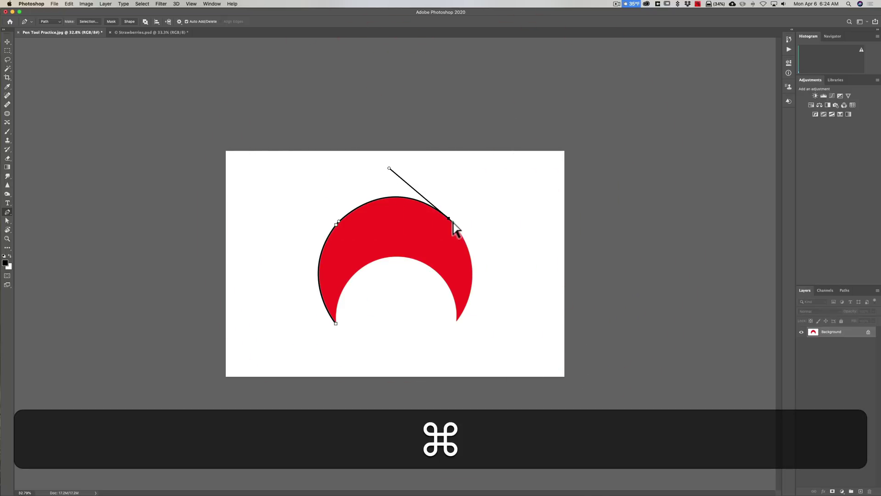
key("super+equal")
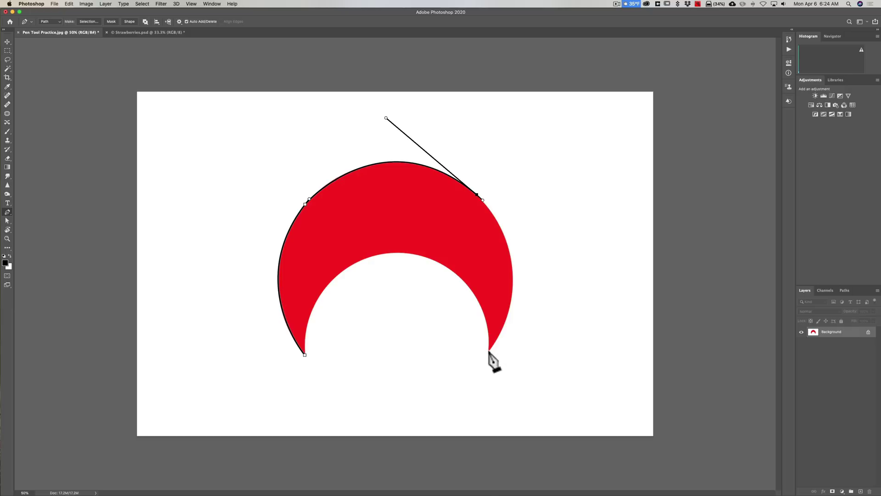
Curve the path down the crescent's outer edge to its right tip, and turn that anchor's outgoing handle into a short one along the inner edge.
left_click_drag(489, 351, 430, 437)
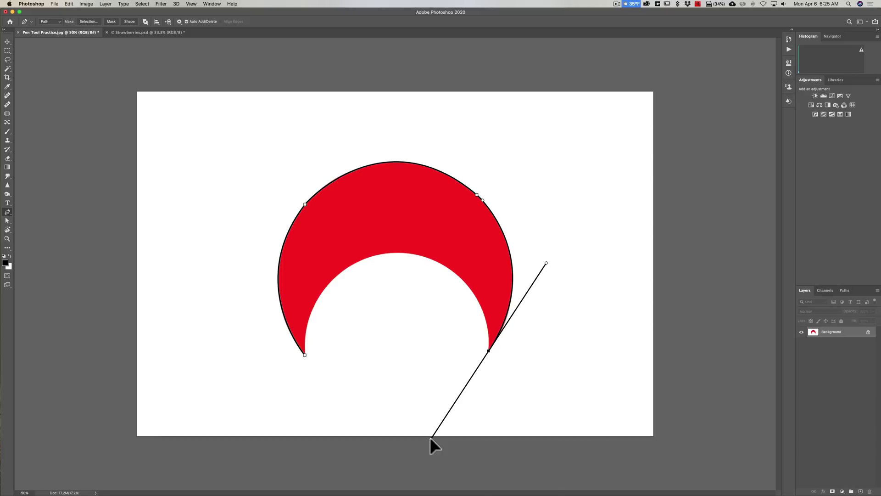
left_click_drag(431, 437, 429, 434)
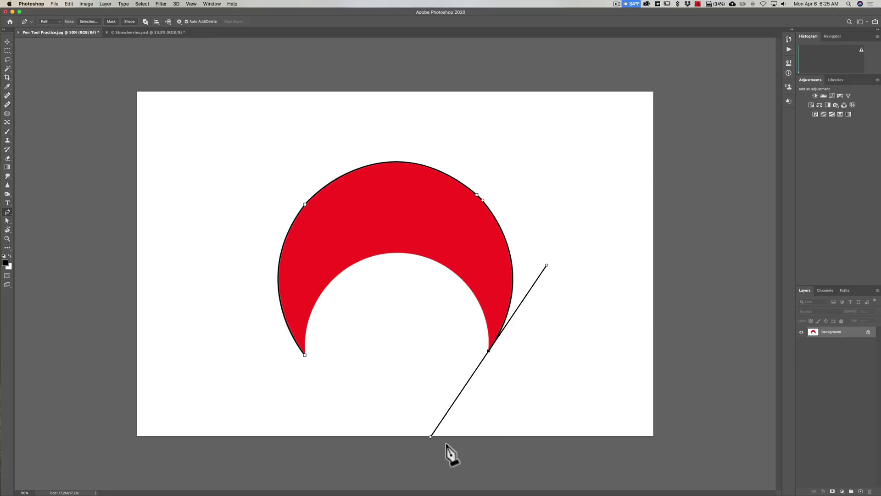
key("alt")
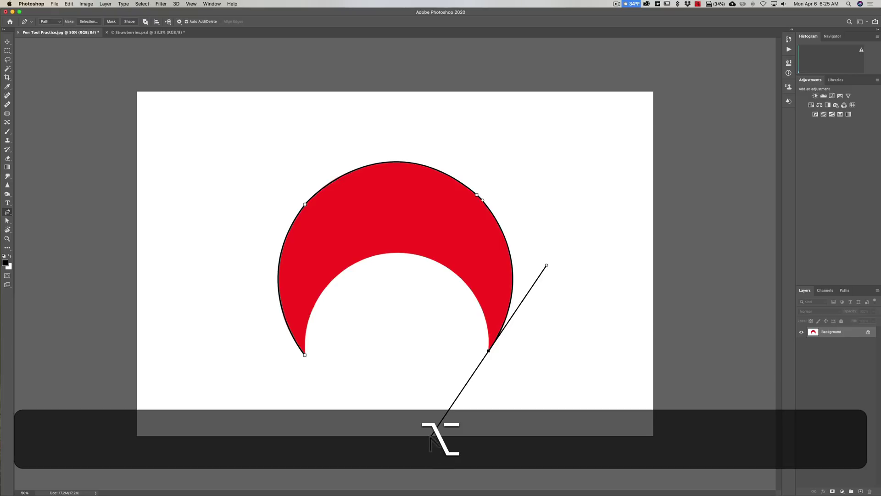
left_click_drag(432, 435, 484, 339)
left_click(488, 345, "alt")
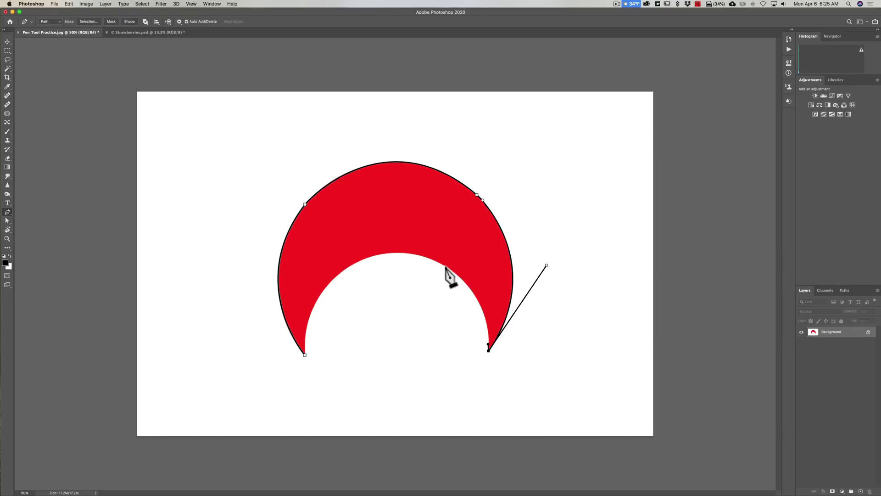
Curve the path up the inner edge to an anchor on its upper-right part, and shorten that anchor's outgoing handle to the edge.
left_click_drag(446, 267, 395, 230)
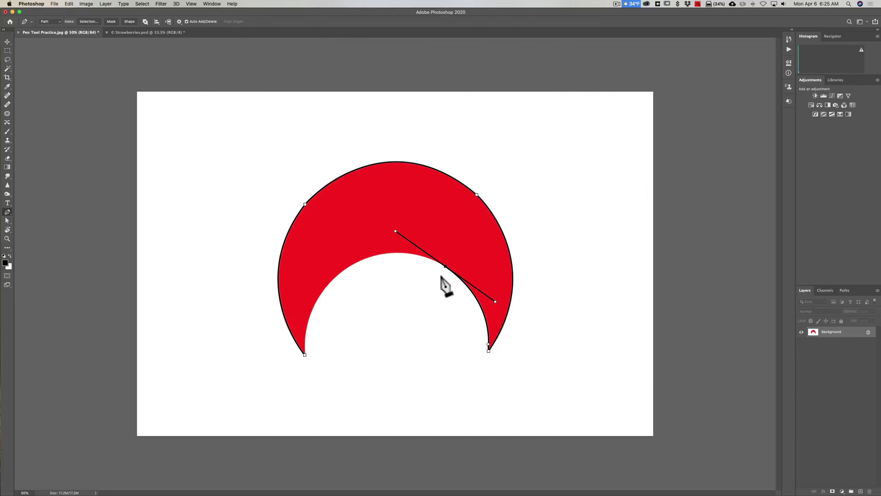
key("alt")
left_click_drag(395, 231, 440, 267)
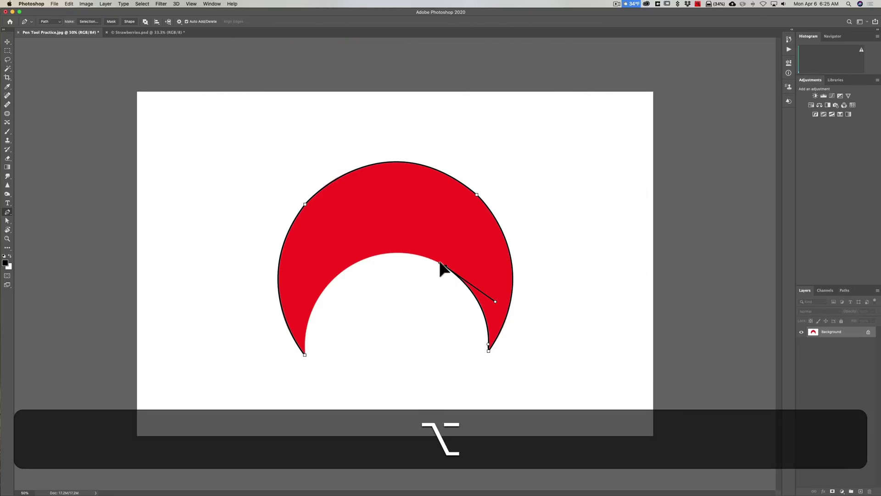
left_click_drag(440, 268, 441, 267)
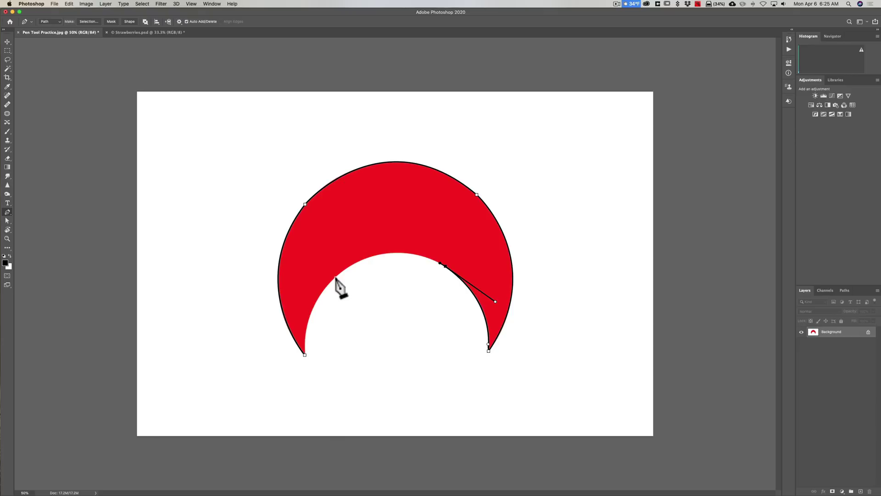
Curve the path over the top of the inner arc to its upper-left edge, and shorten the new anchor's outgoing handle onto the edge.
left_click_drag(336, 277, 283, 321)
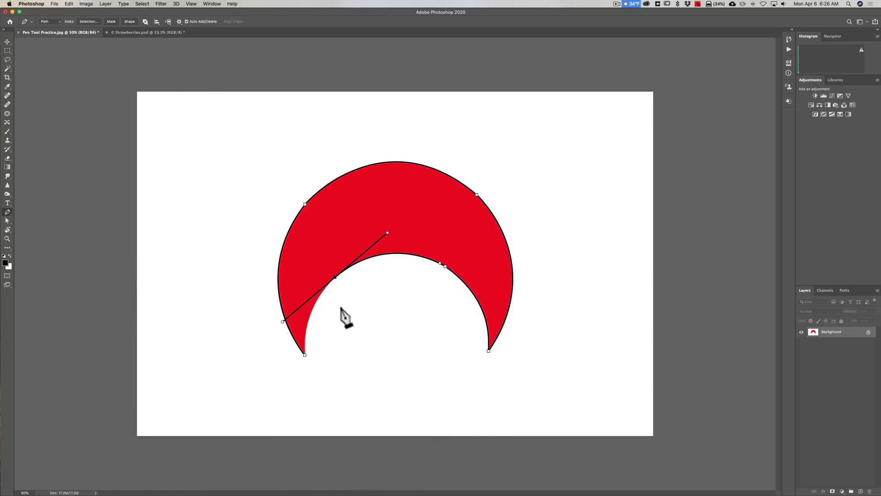
key("alt")
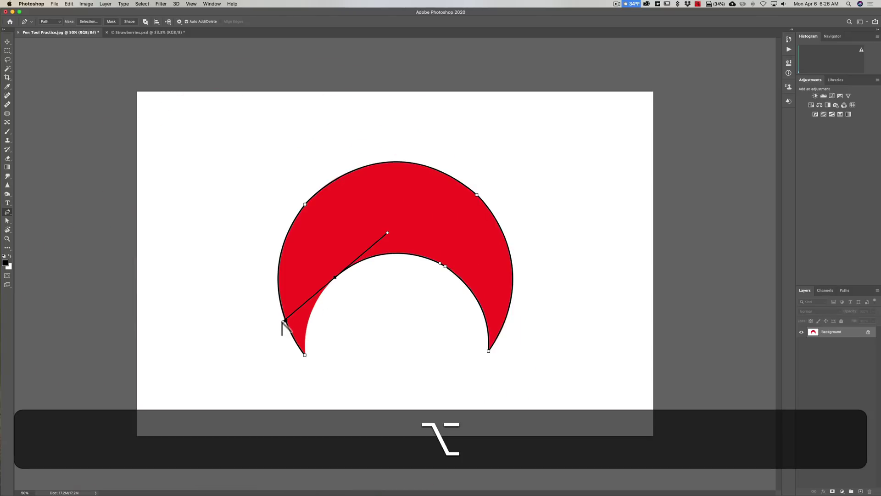
left_click_drag(283, 321, 316, 312)
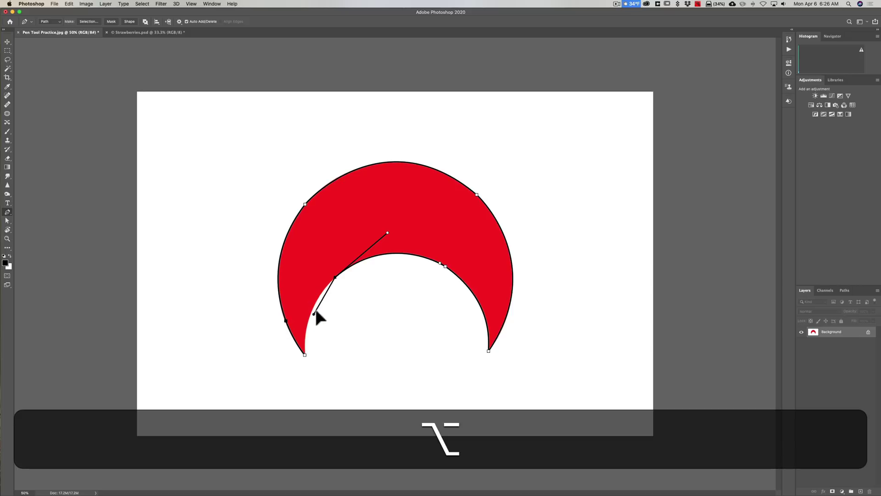
left_click(326, 285, "alt")
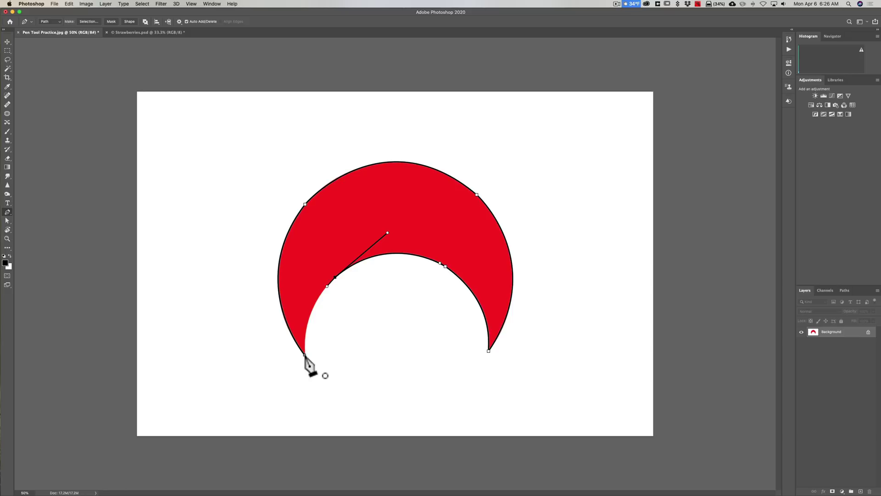
Close the path with a curved segment at the crescent's left tip, and display the document's list of paths.
left_click_drag(305, 355, 306, 396)
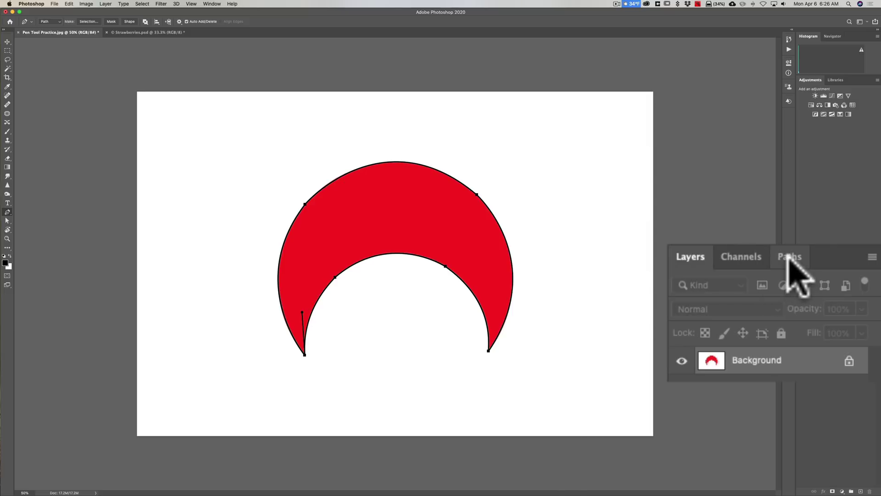
left_click(790, 256)
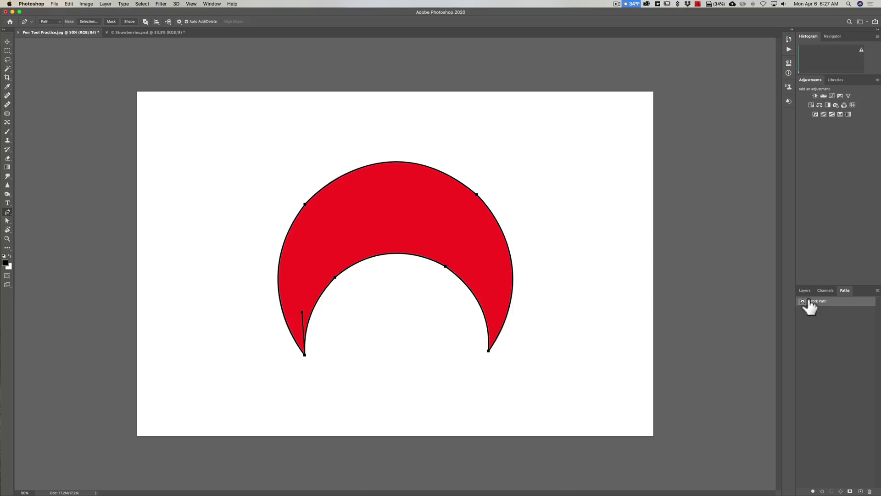
Make a new anti-aliased selection from the crescent path with a 1-pixel feather radius, and deselect it.
right_click(405, 212)
left_click(419, 242)
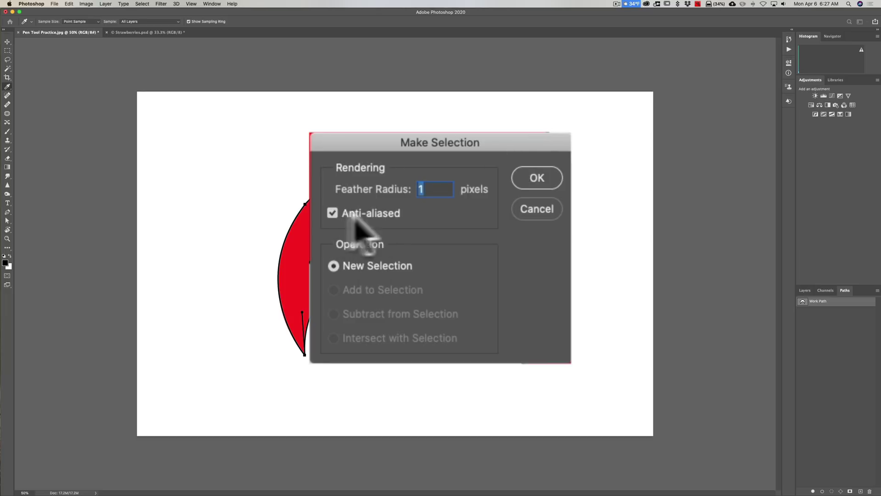
left_click(479, 220)
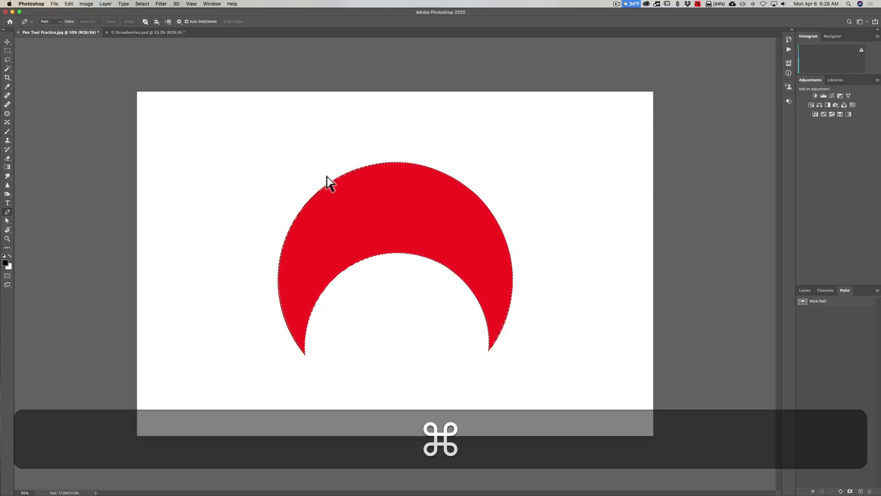
key("super+d")
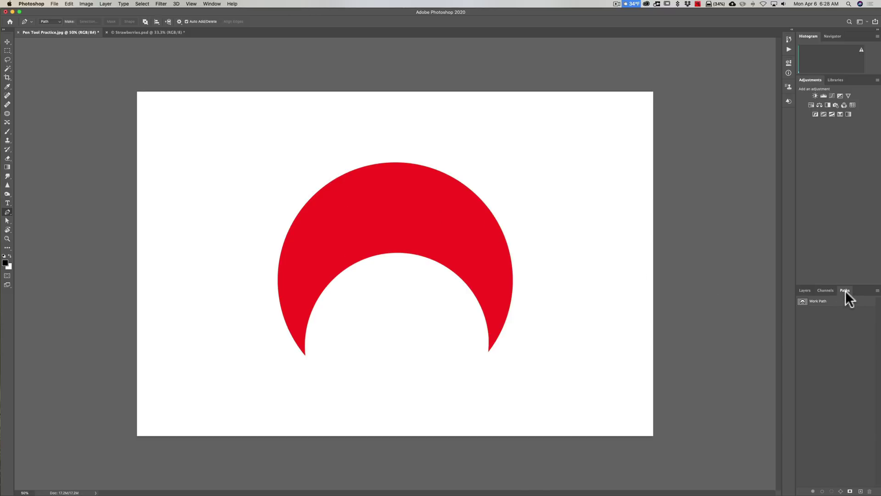
left_click(849, 16)
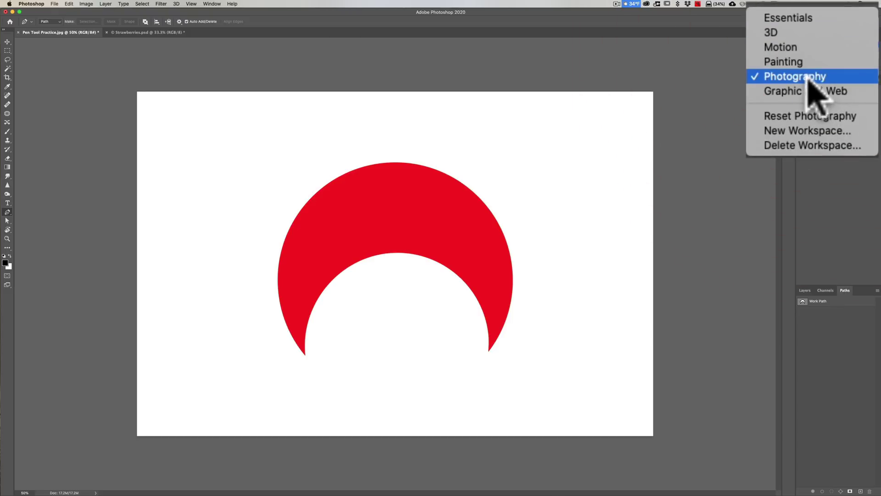
left_click(786, 18)
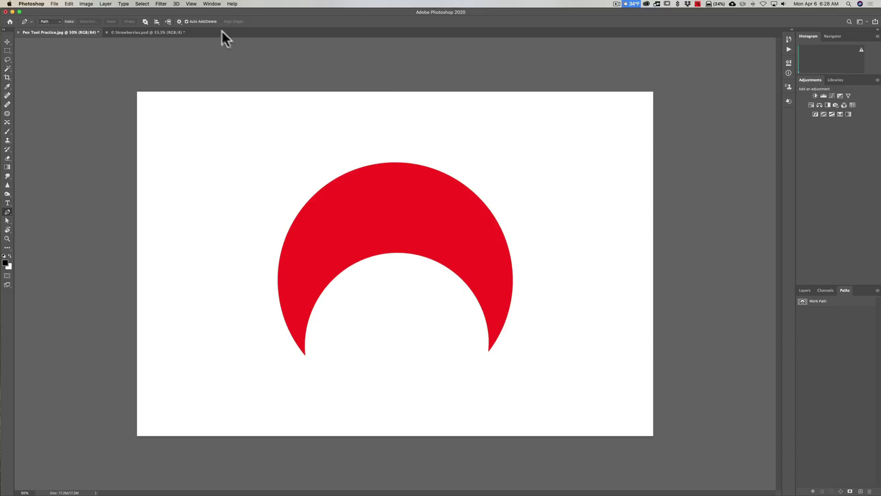
left_click(213, 3)
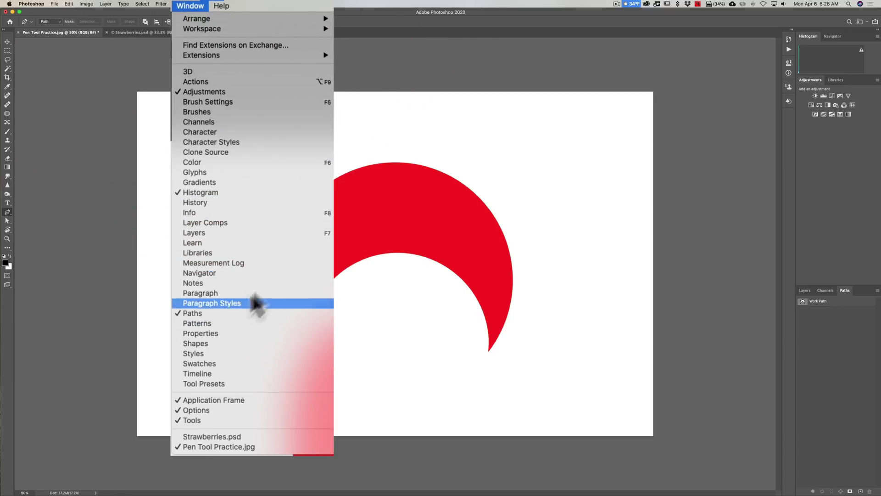
left_click(357, 12)
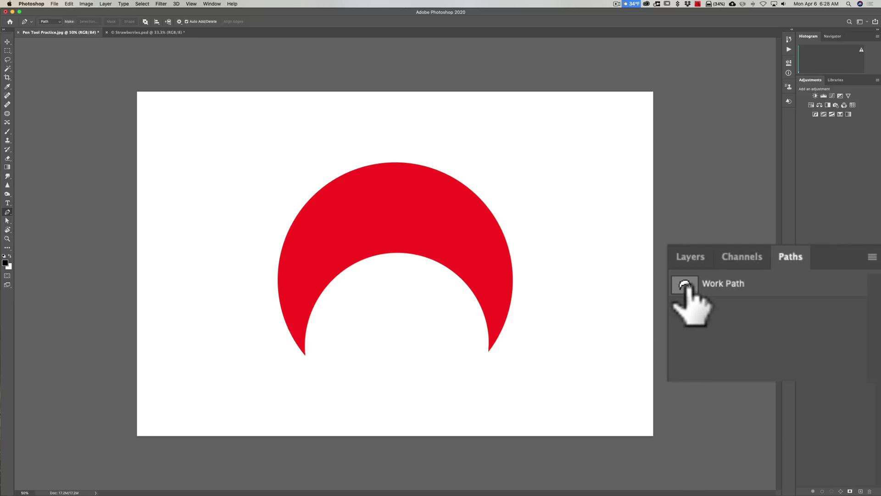
Reactivate the work path and refine its fit by reshaping the top outer segment and nudging the inner edge's upper-right anchor.
left_click(685, 285)
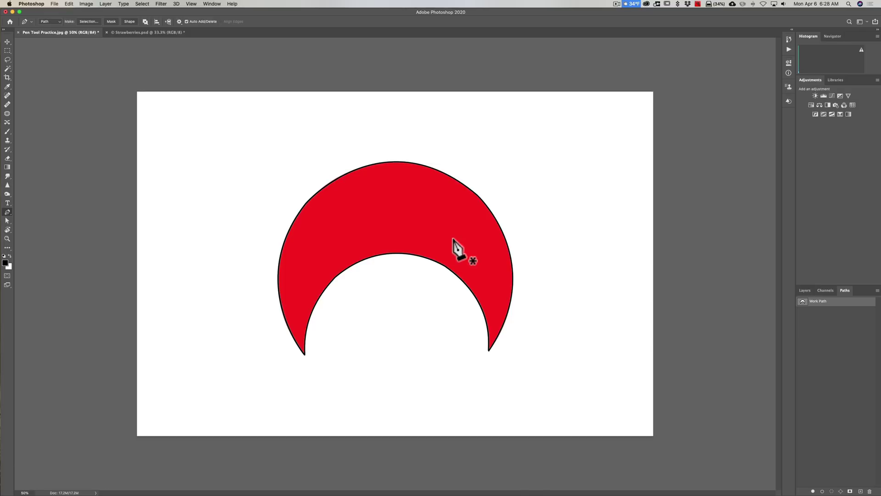
key("super")
left_click(335, 182, "super")
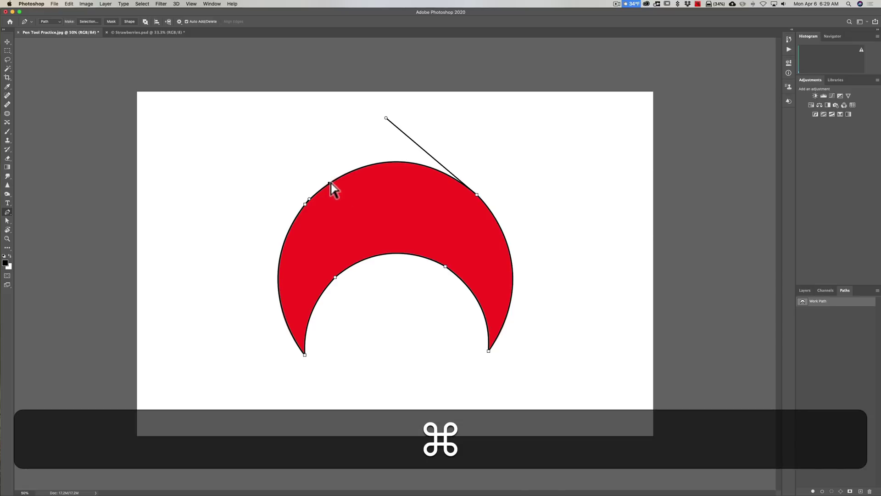
left_click(356, 220, "super")
left_click_drag(335, 180, 334, 180)
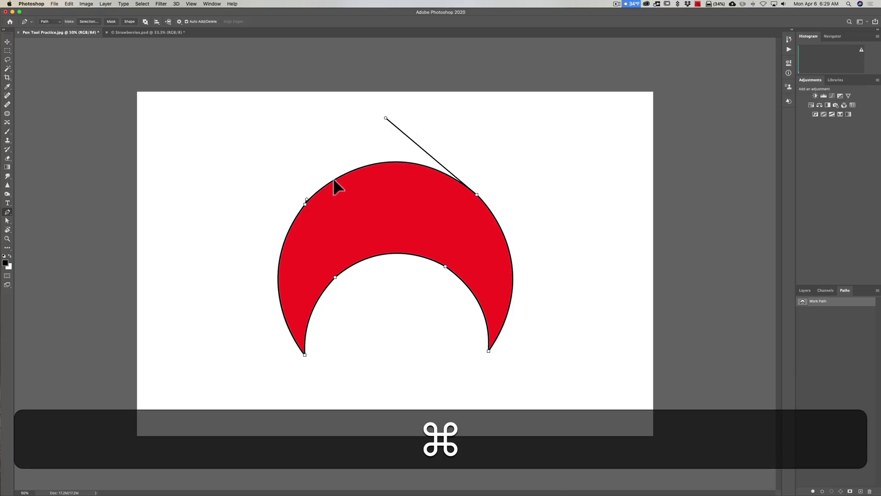
left_click_drag(333, 180, 334, 180)
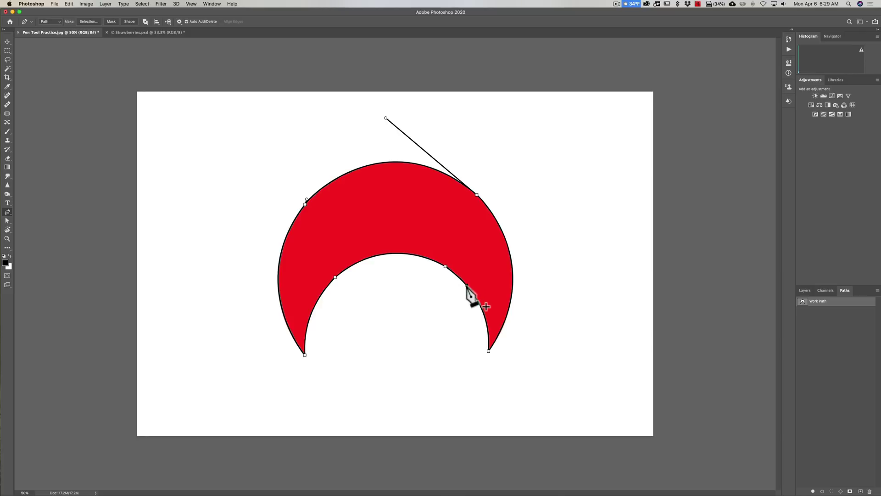
left_click(444, 265, "super")
left_click_drag(445, 266, 446, 265)
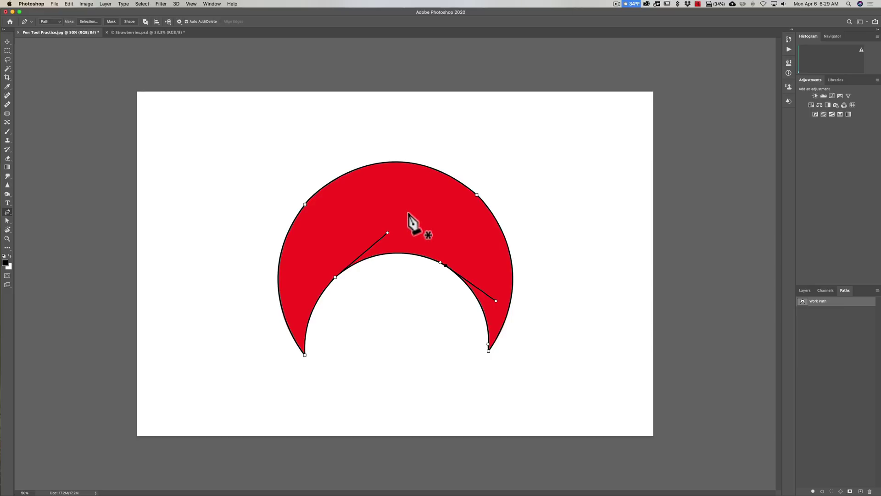
Create a vector mask from the crescent path, inspect it on the layer, and undo the mask.
right_click(408, 212)
left_click(413, 222)
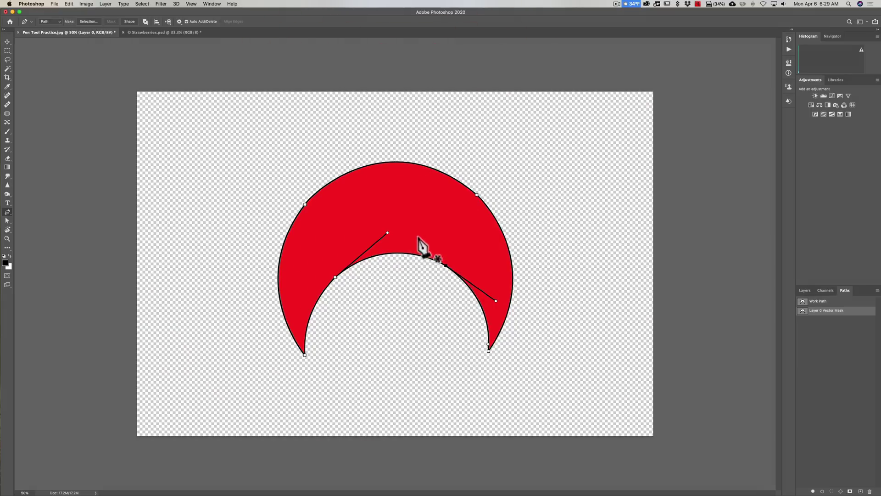
right_click(417, 213)
left_click(428, 241)
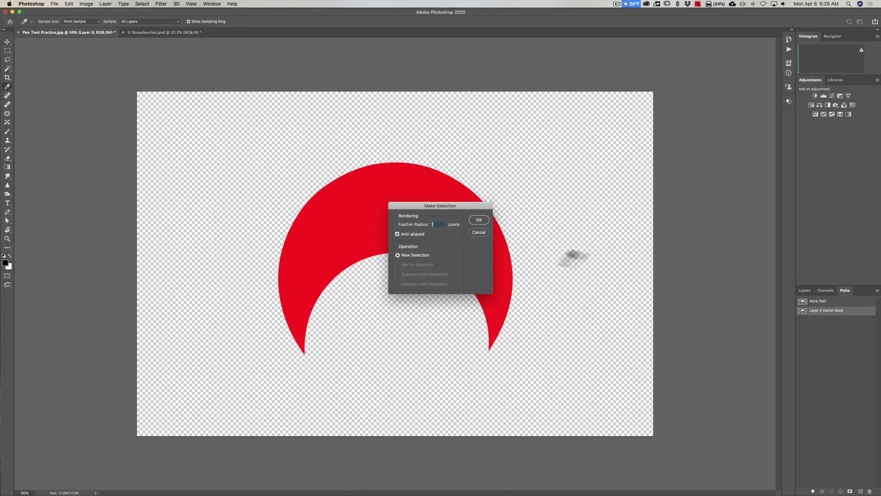
left_click(479, 232)
left_click(805, 290)
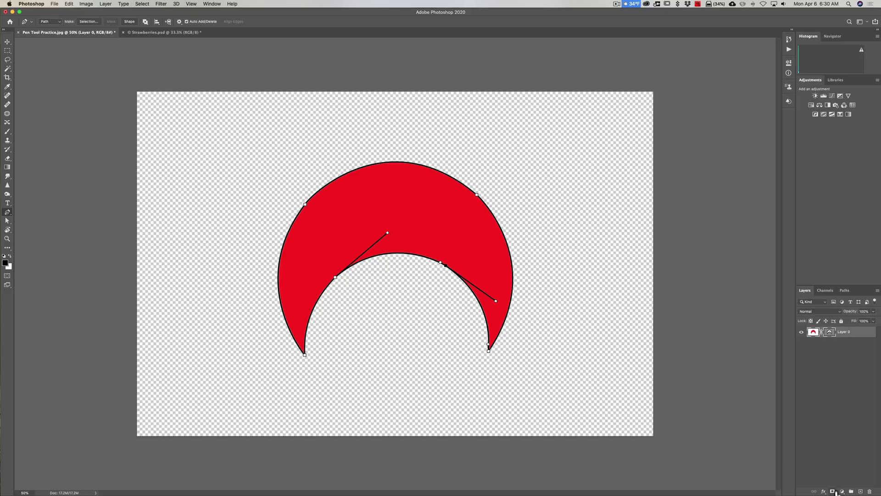
key("super+z")
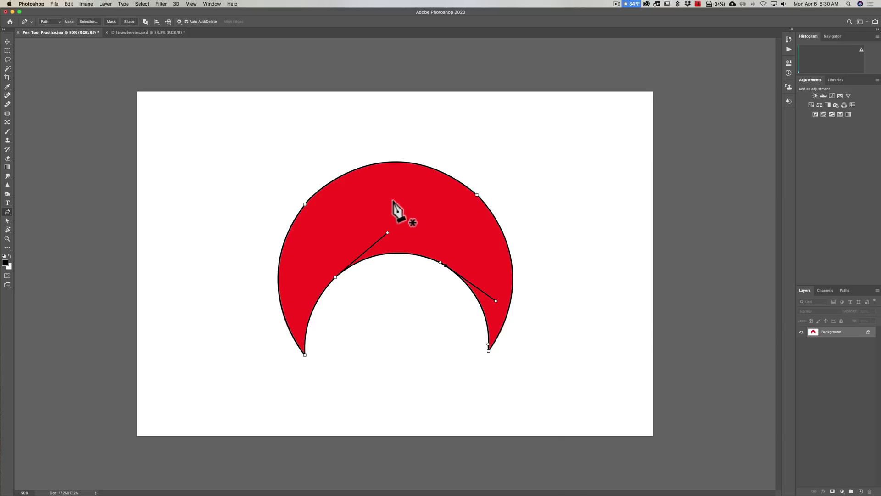
Convert the refined crescent path into a new anti-aliased selection with a feather radius of 1 pixel.
right_click(393, 201)
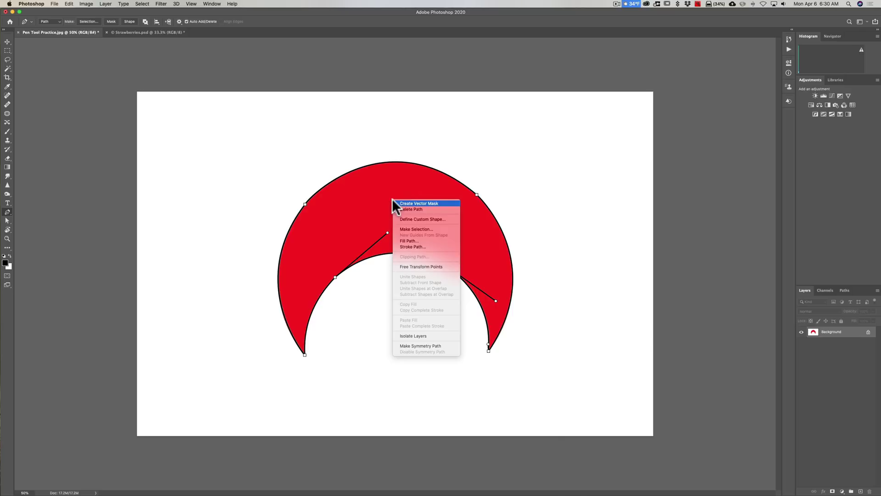
left_click(404, 228)
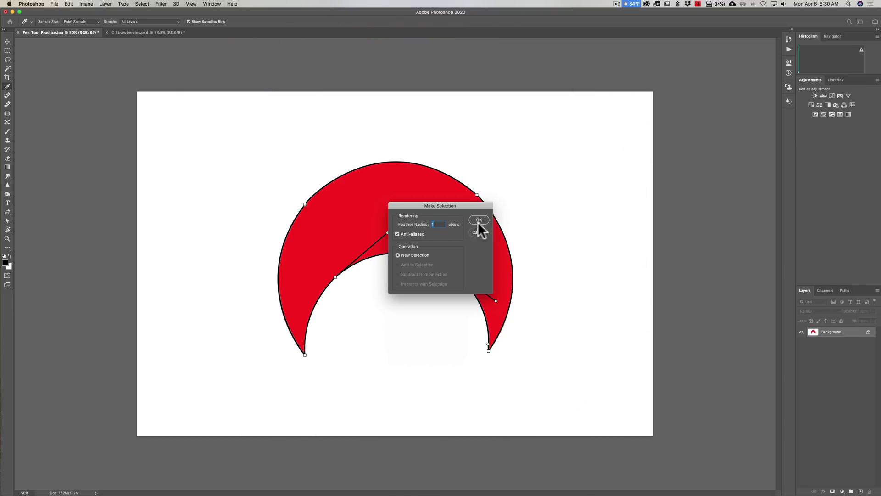
left_click(479, 220)
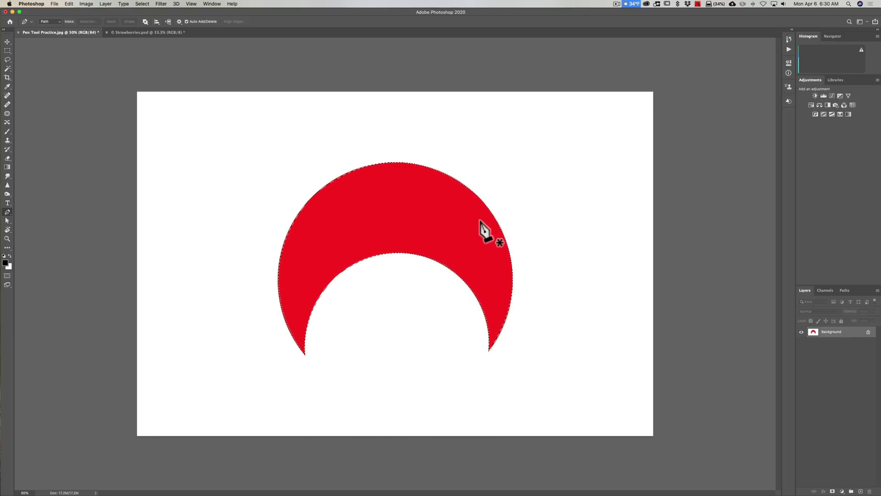
Switch to Strawberries.psd and activate its saved Path 1 around the bowl and strawberries.
left_click(139, 32)
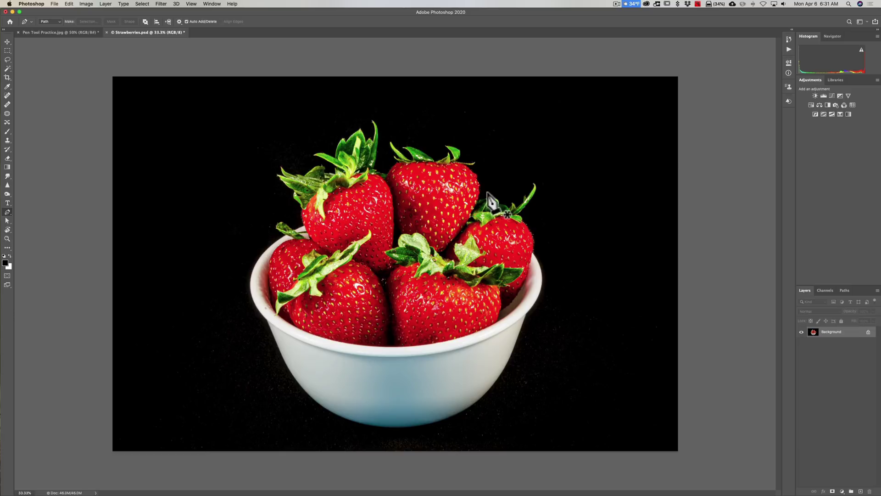
left_click(845, 290)
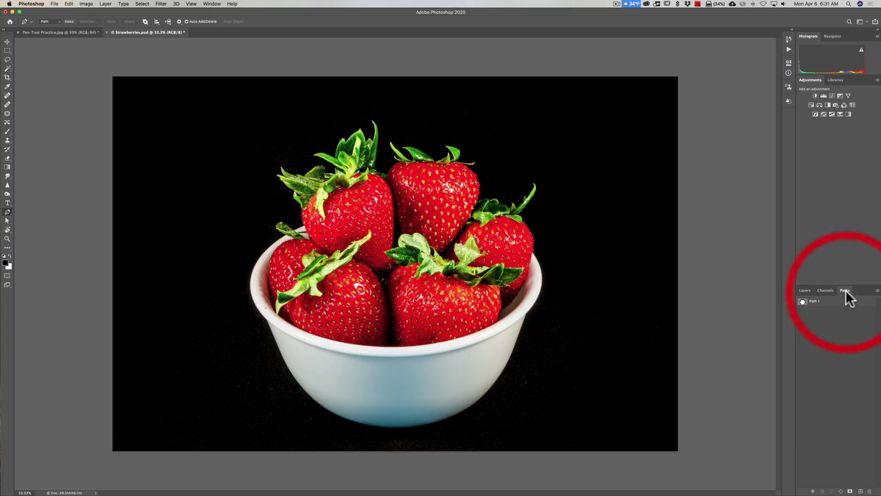
left_click(803, 302)
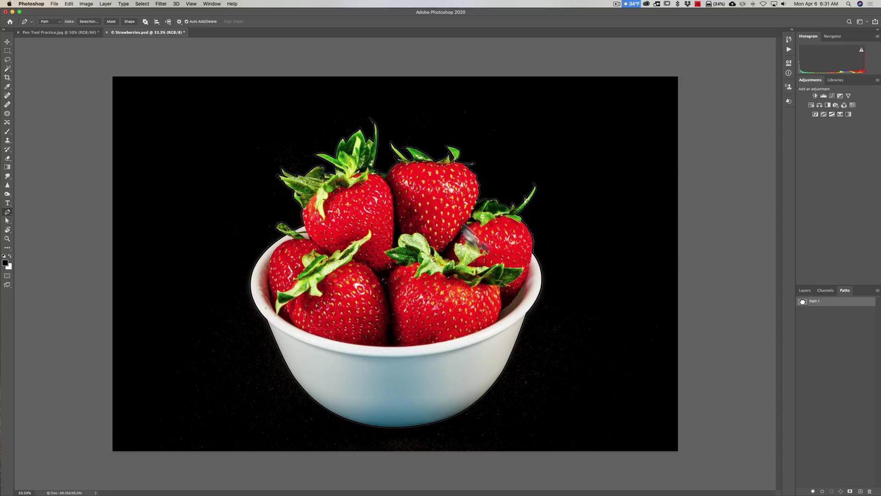
Convert the path around the bowl and strawberries into a new anti-aliased selection.
right_click(367, 196)
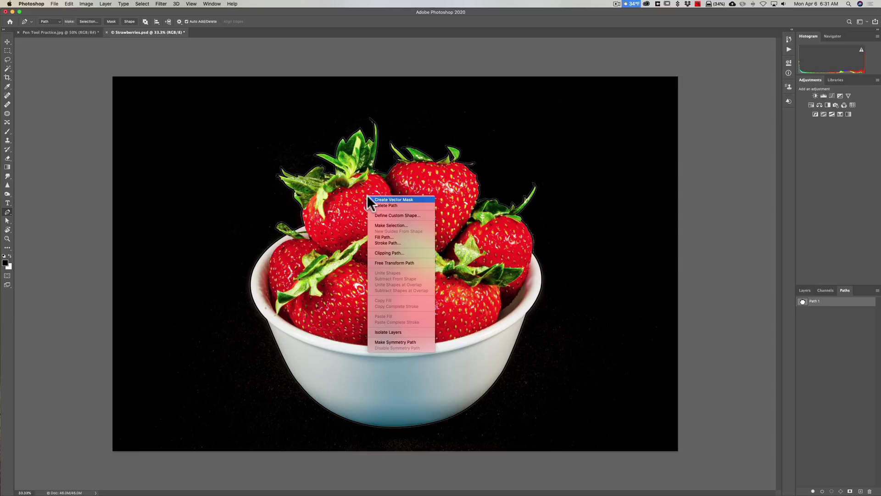
left_click(375, 224)
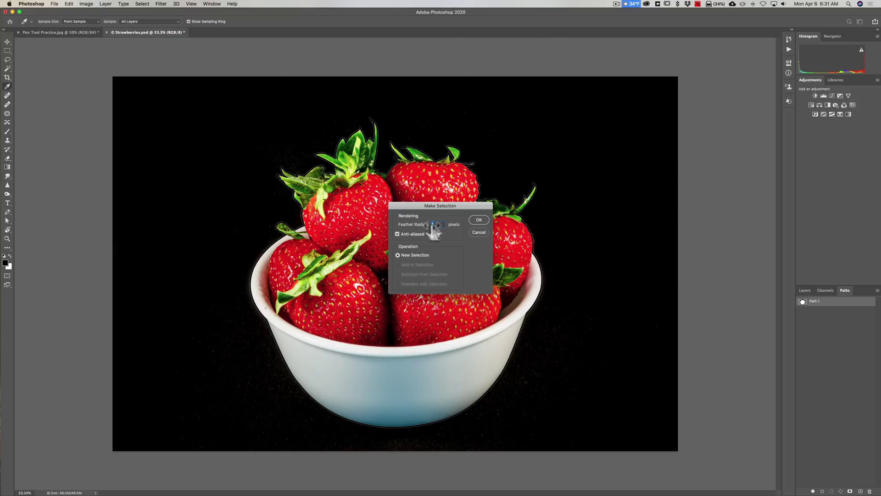
left_click(479, 220)
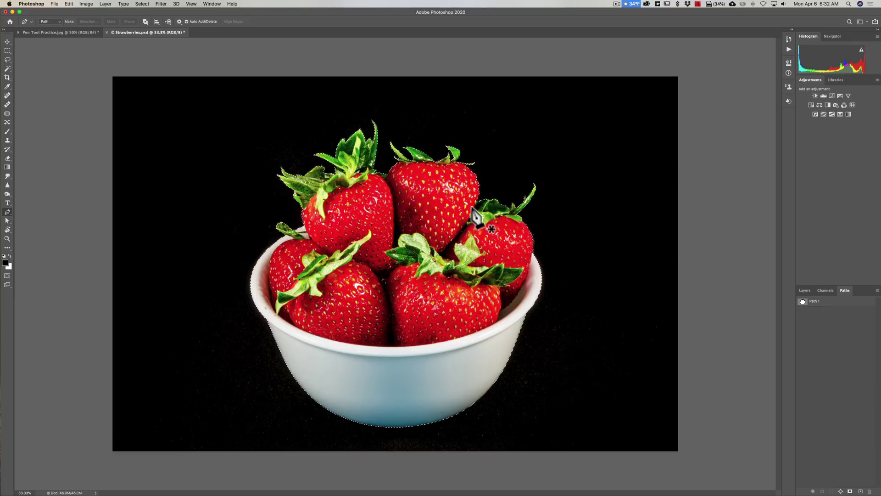
Switch to Pen Tool Practice.jpg, clear the crescent's selection and reactivate its work path.
left_click(77, 34)
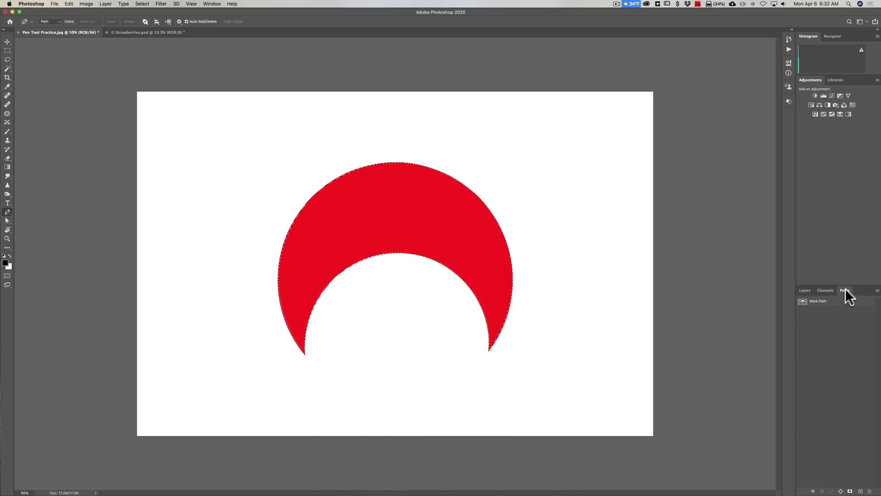
key("super+d")
left_click(804, 303)
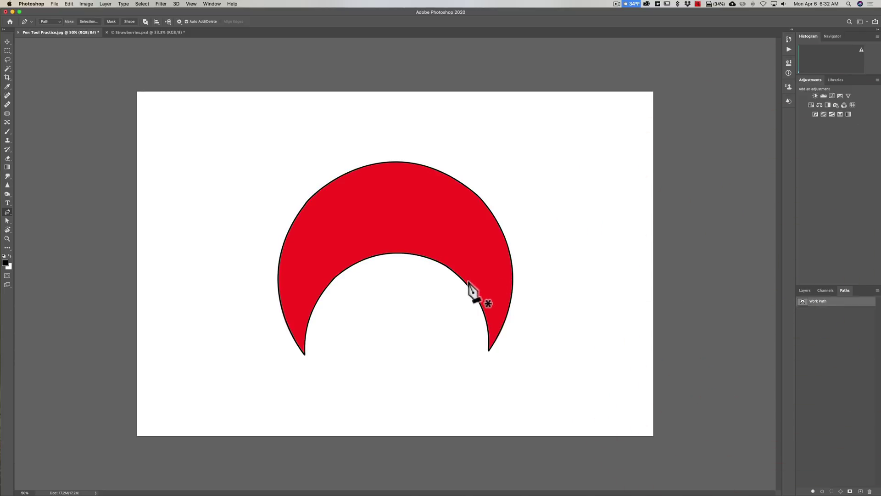
Select the upper segment of the crescent path's inner edge to show its anchor points and direction handles.
key("super")
left_click(390, 256, "super")
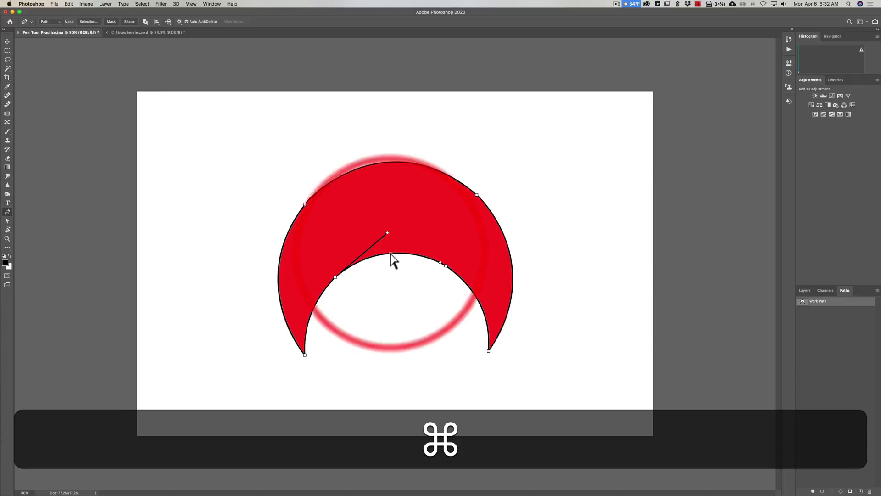